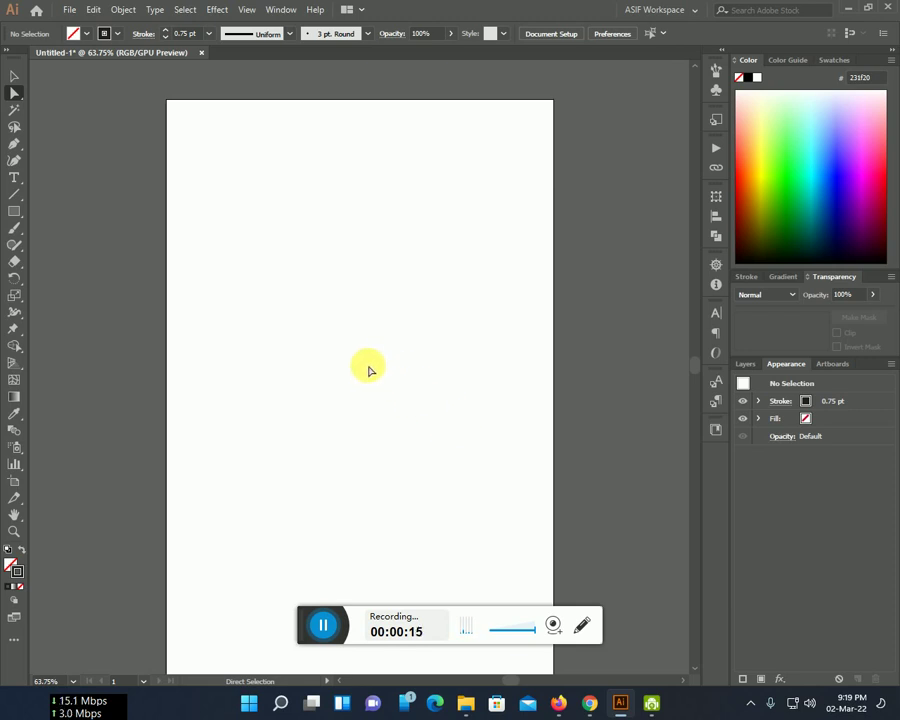
Draw a circle in the upper middle of the artboard with the Shaper tool and fill it with white.
click(16, 245)
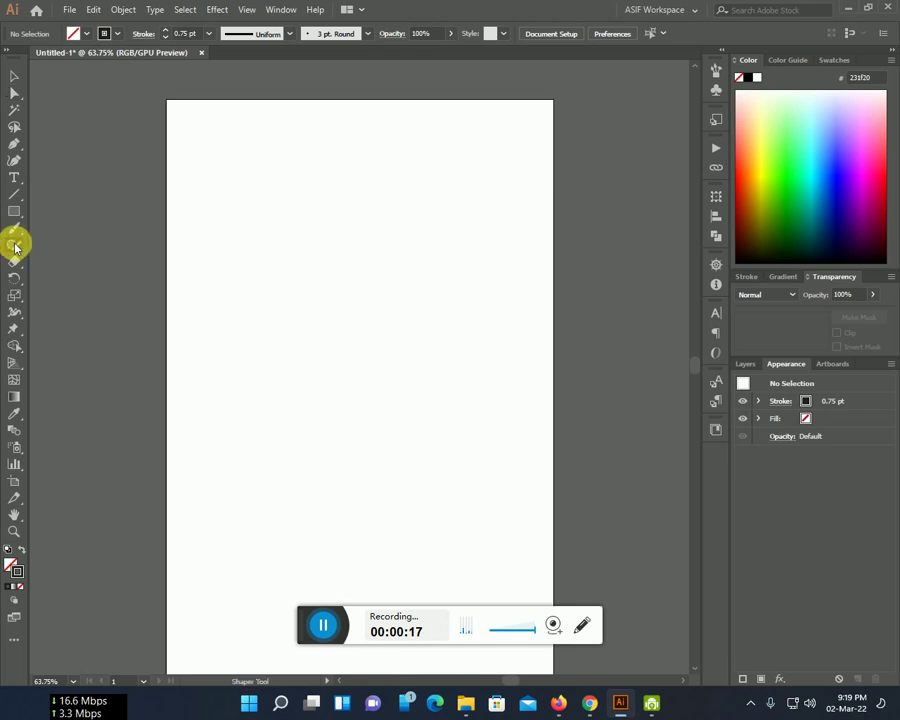
mouse_move(341, 263)
mouse_down()
mouse_move(385, 251)
mouse_move(426, 262)
mouse_move(451, 322)
mouse_move(428, 364)
mouse_move(377, 378)
mouse_move(318, 352)
mouse_move(313, 304)
mouse_move(356, 267)
mouse_up()
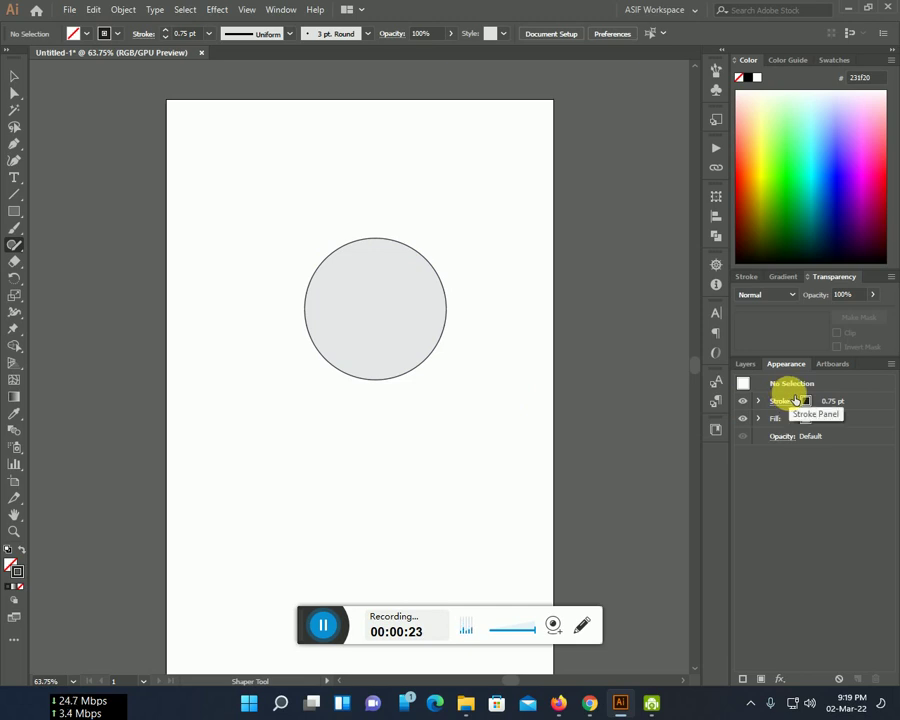
click(803, 419)
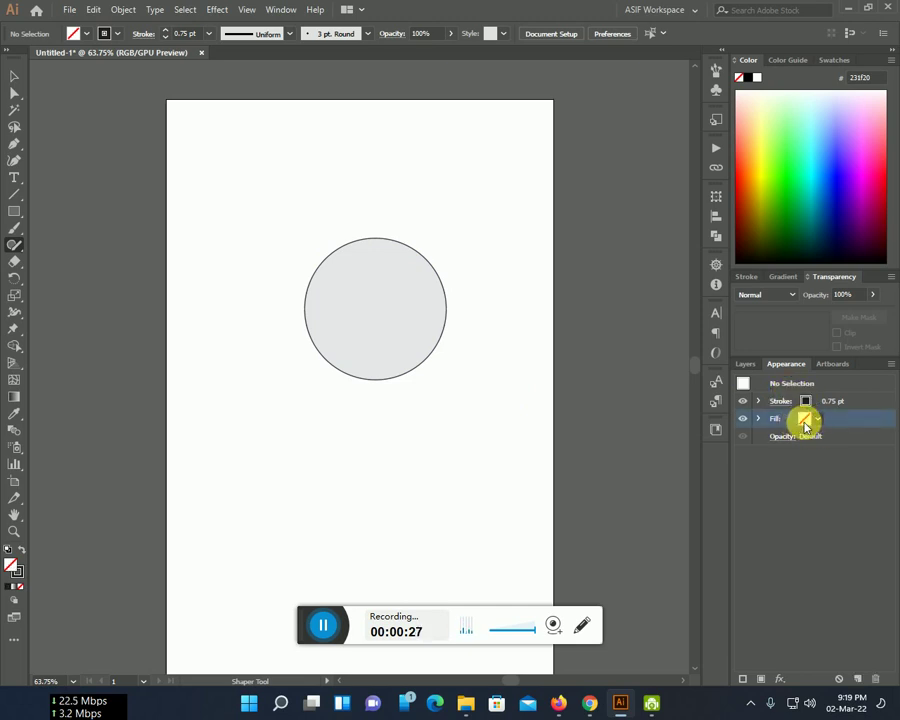
click(818, 419)
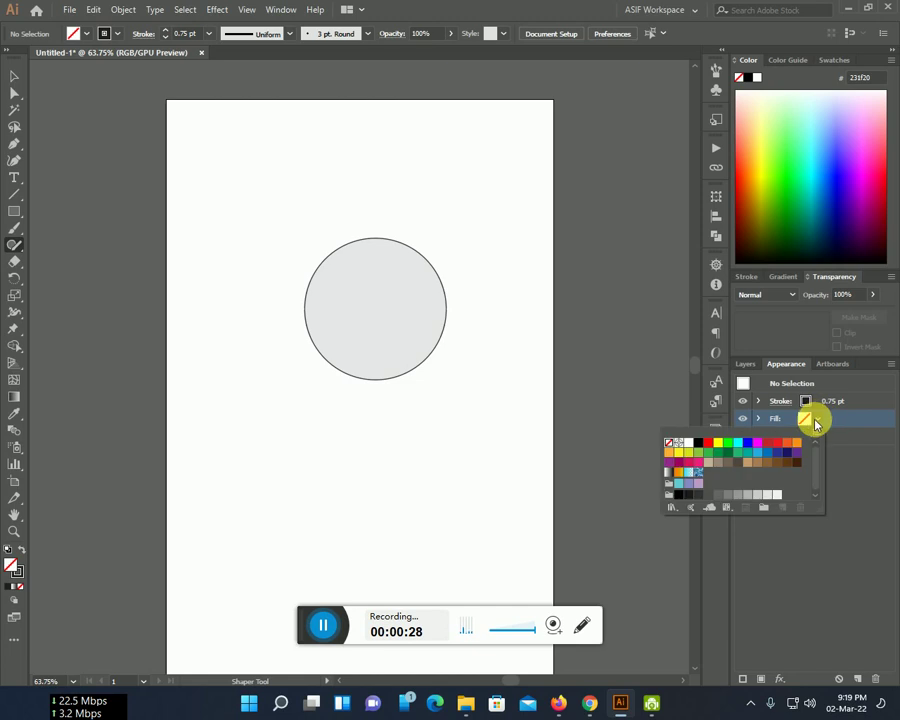
click(695, 453)
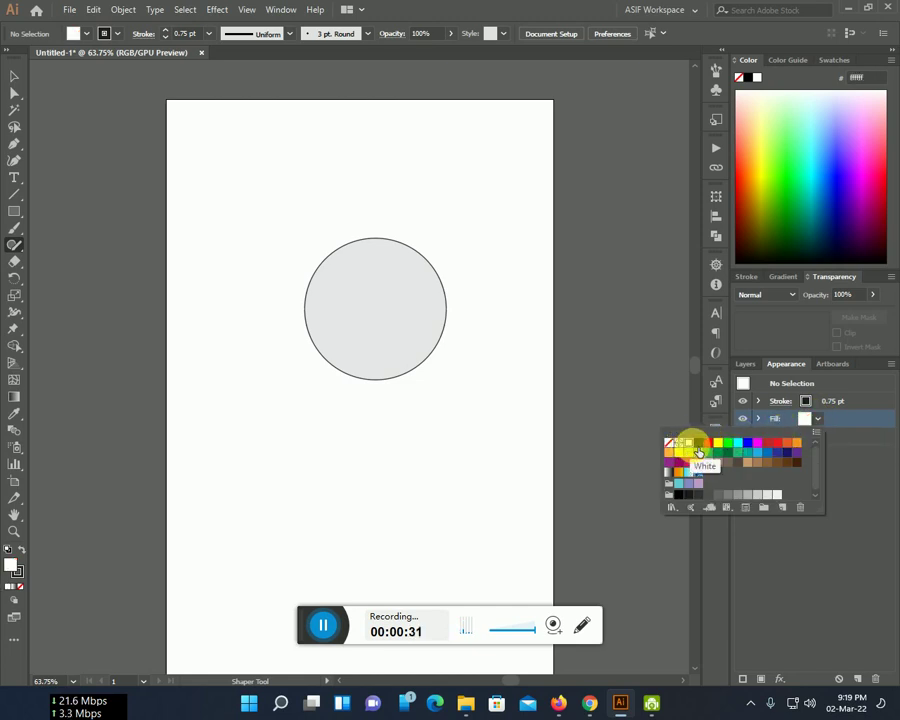
click(412, 415)
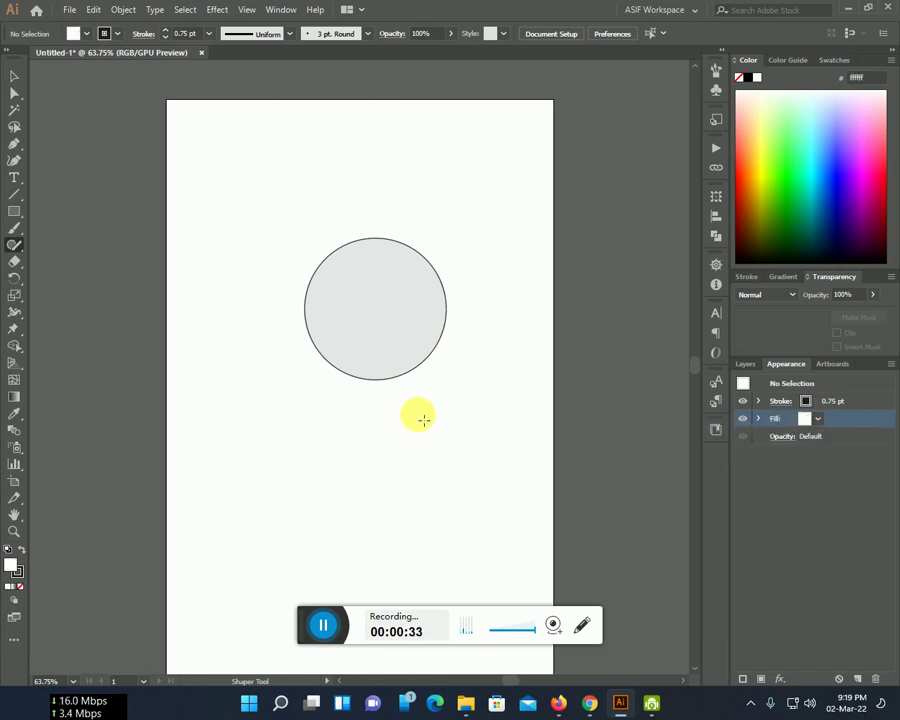
click(410, 362)
click(816, 418)
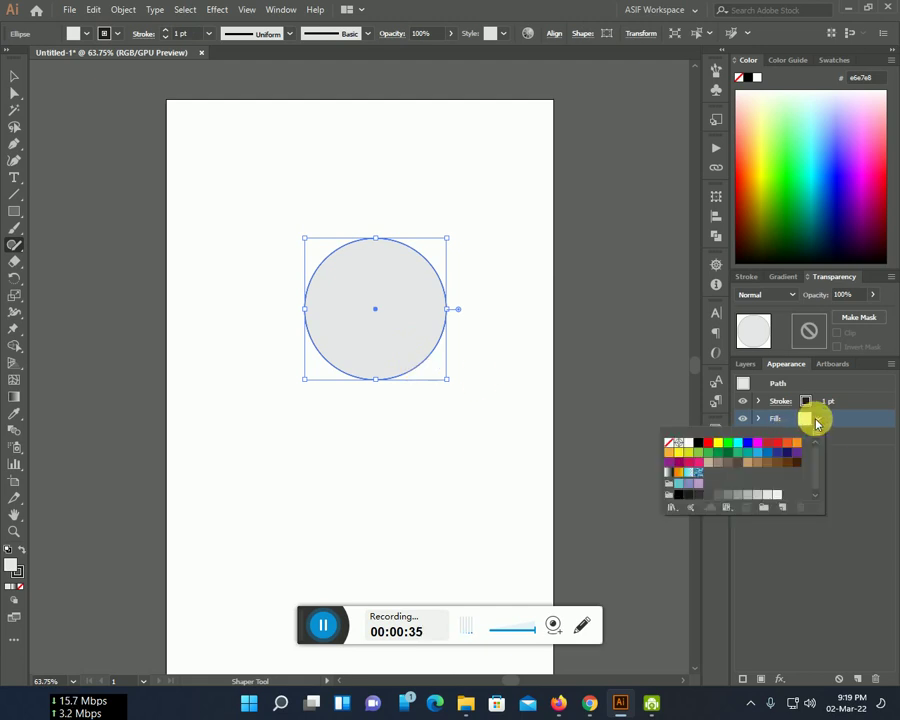
click(695, 450)
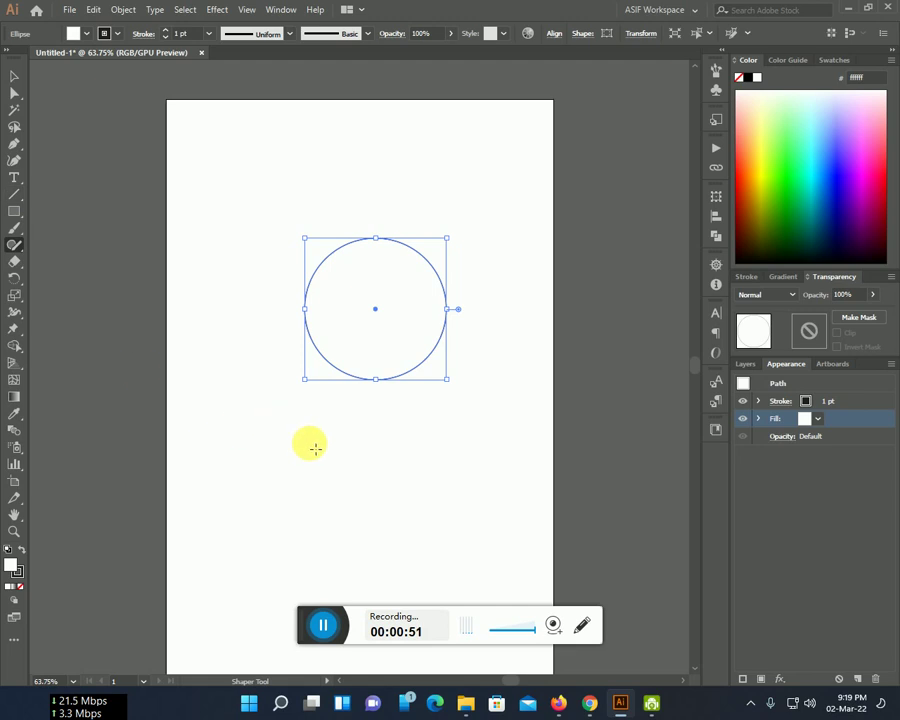
Draw a rounded rectangle about 198 by 47 pt with a 12 pt corner radius below the circle.
drag(20, 218, 54, 227)
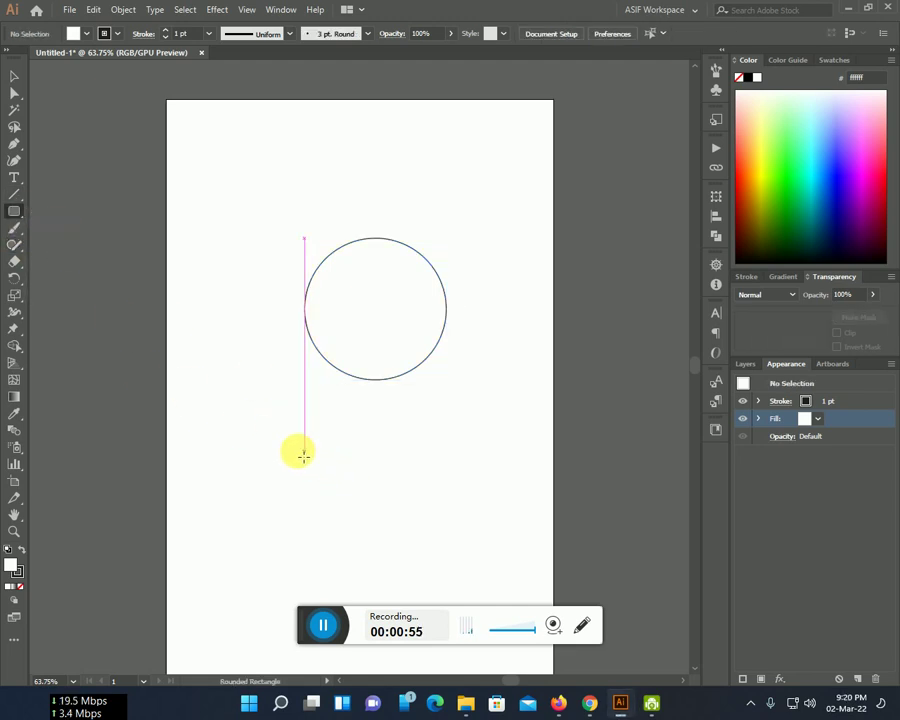
drag(282, 445, 396, 469)
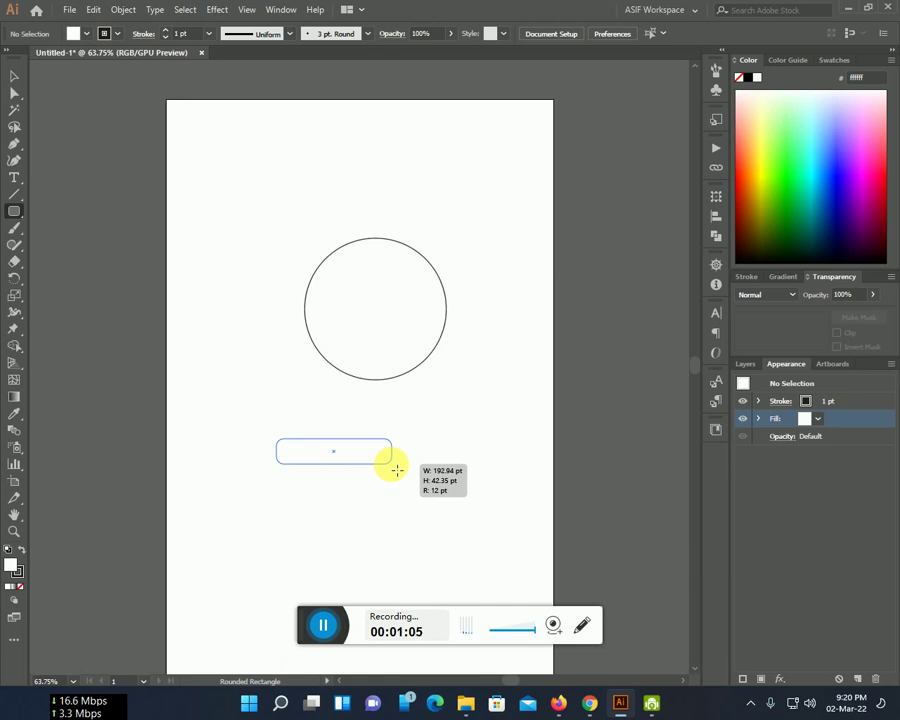
mouse_move(397, 469)
mouse_down()
mouse_move(383, 465)
mouse_move(397, 467)
mouse_up()
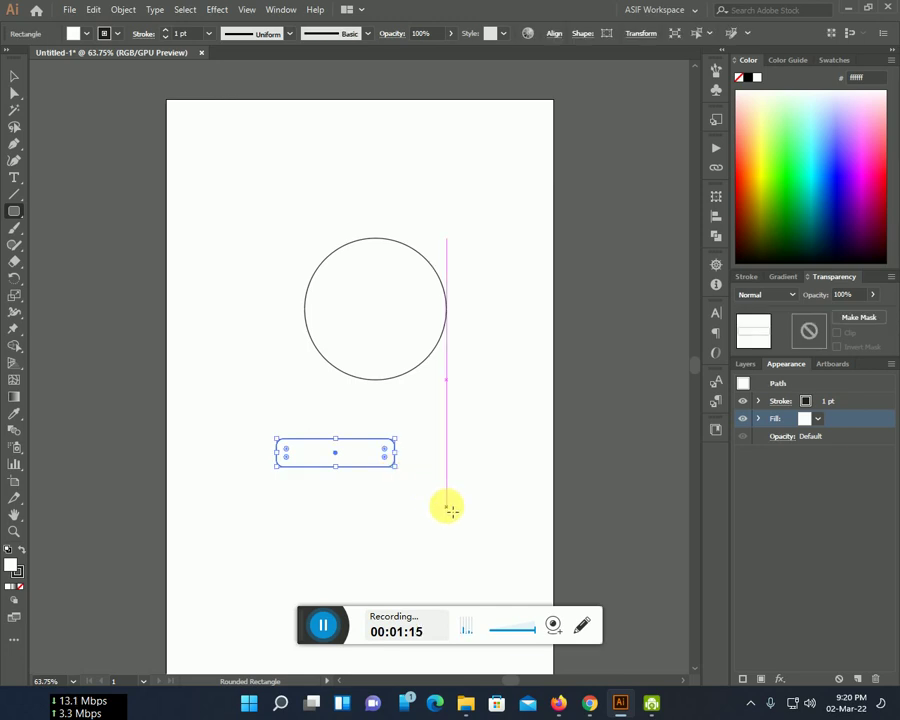
Fill the rounded rectangle with the dark blue swatch 2e3192.
click(818, 421)
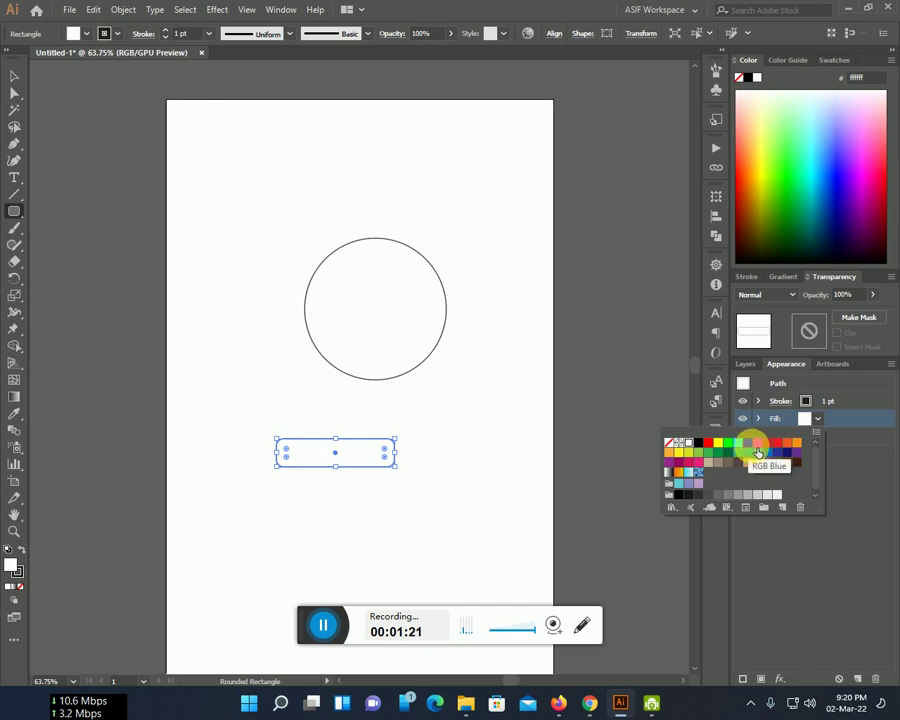
click(781, 459)
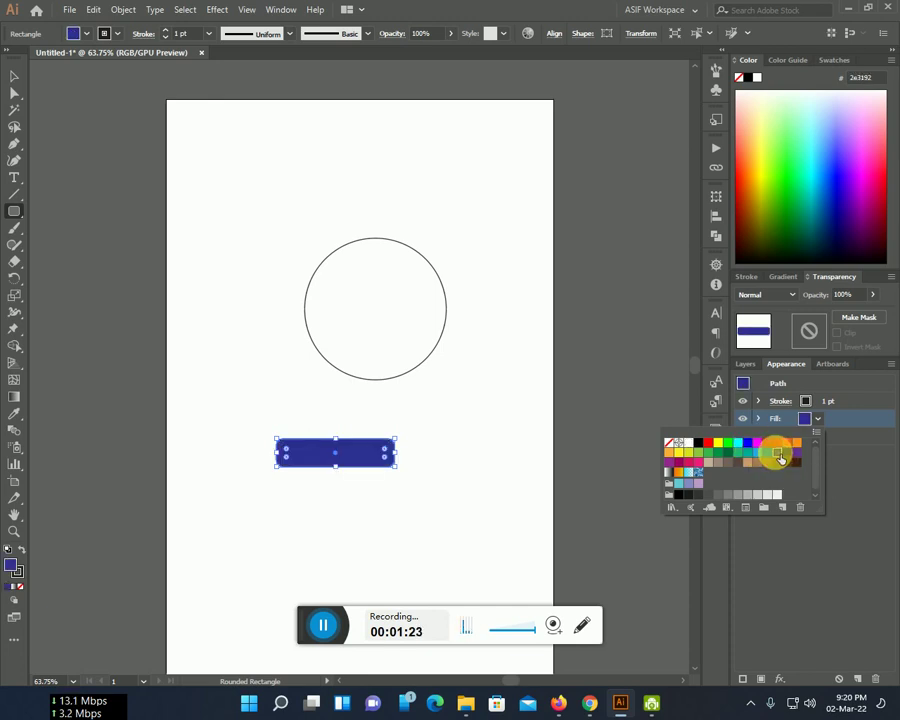
click(812, 403)
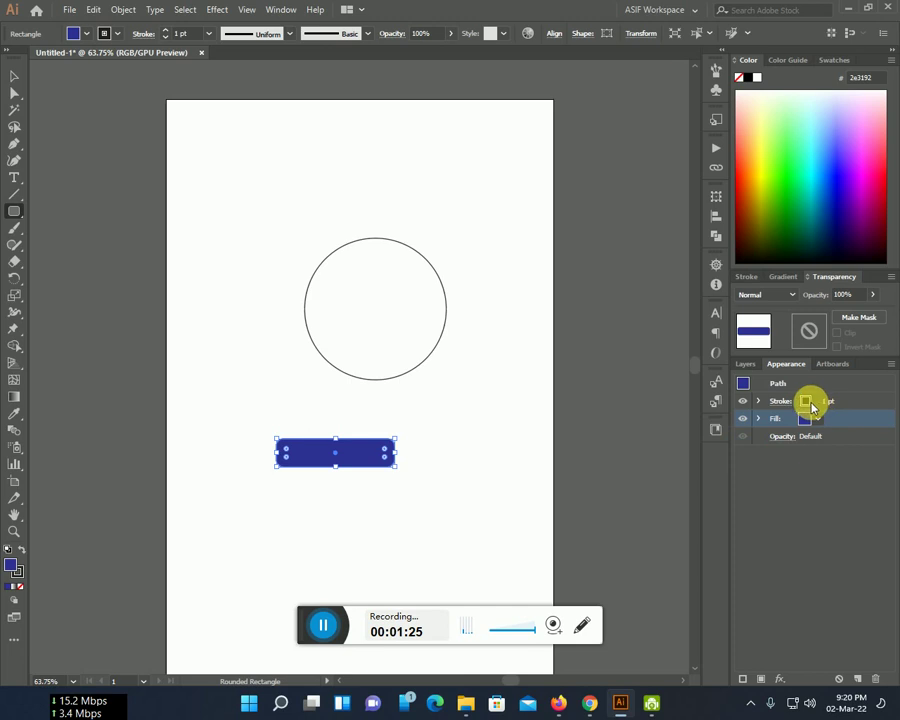
click(471, 503)
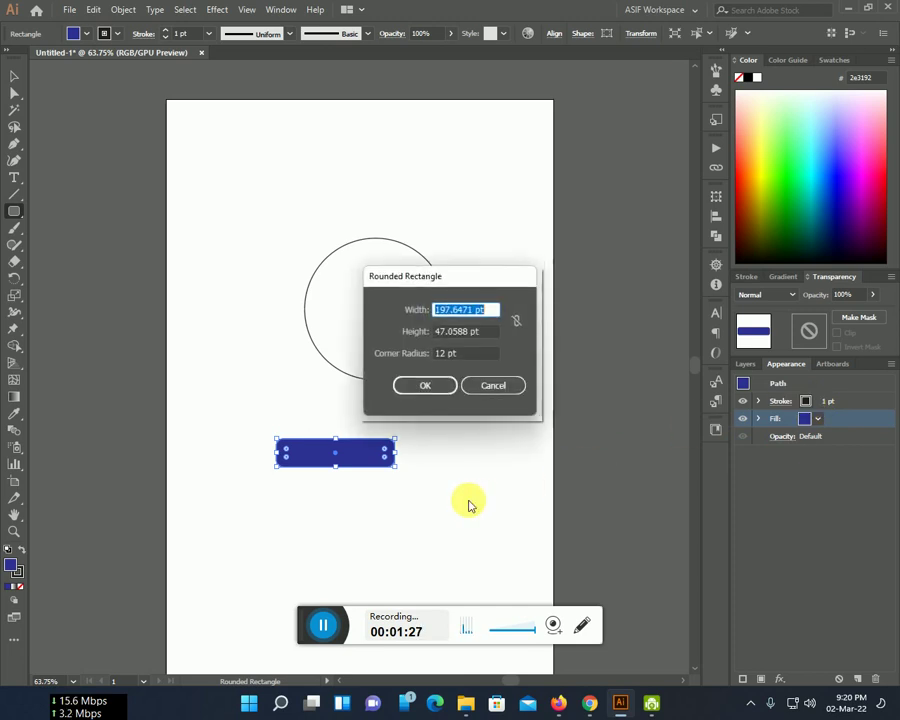
click(496, 385)
Round the blue bar's ends fully and duplicate it twice into a vertical stack of three bars below the circle.
key(v)
click(474, 504)
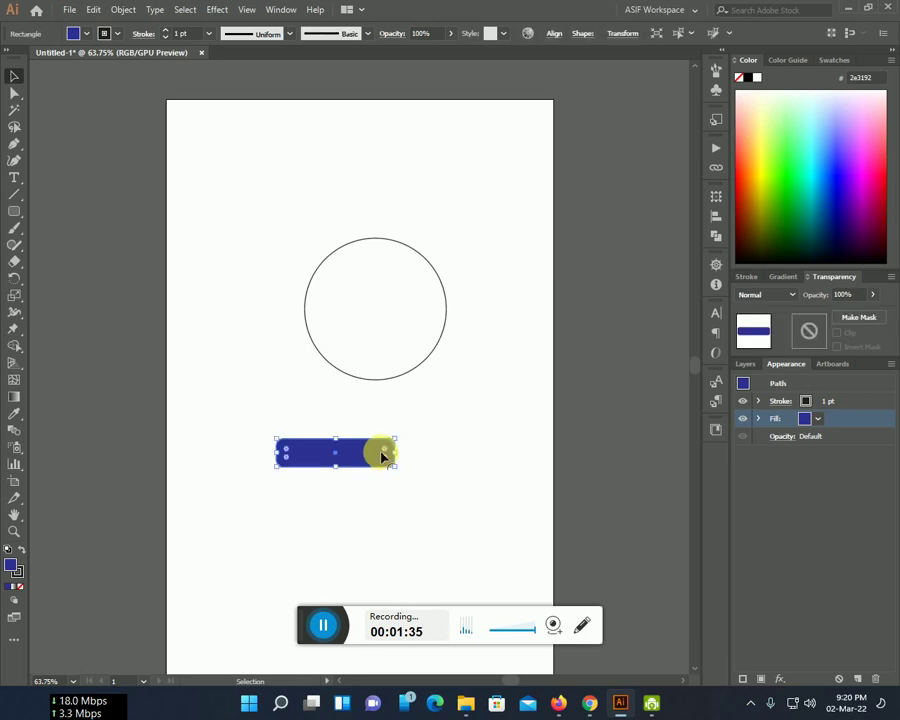
drag(382, 456, 382, 582)
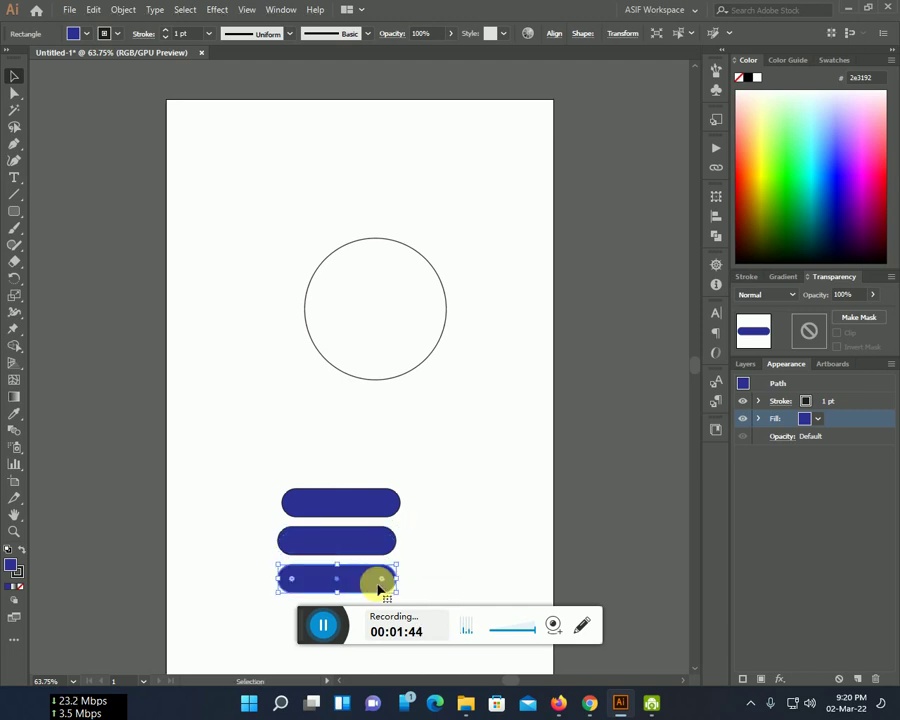
Tilt the uppermost bar diagonally, rising to the right, and place it inside the circle.
click(384, 512)
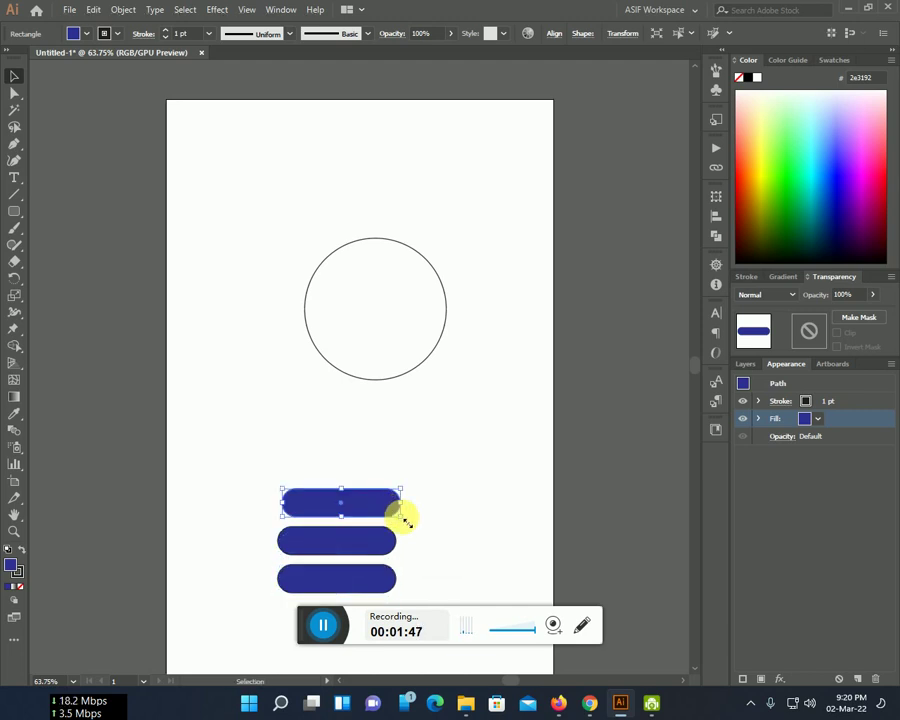
drag(408, 526, 389, 299)
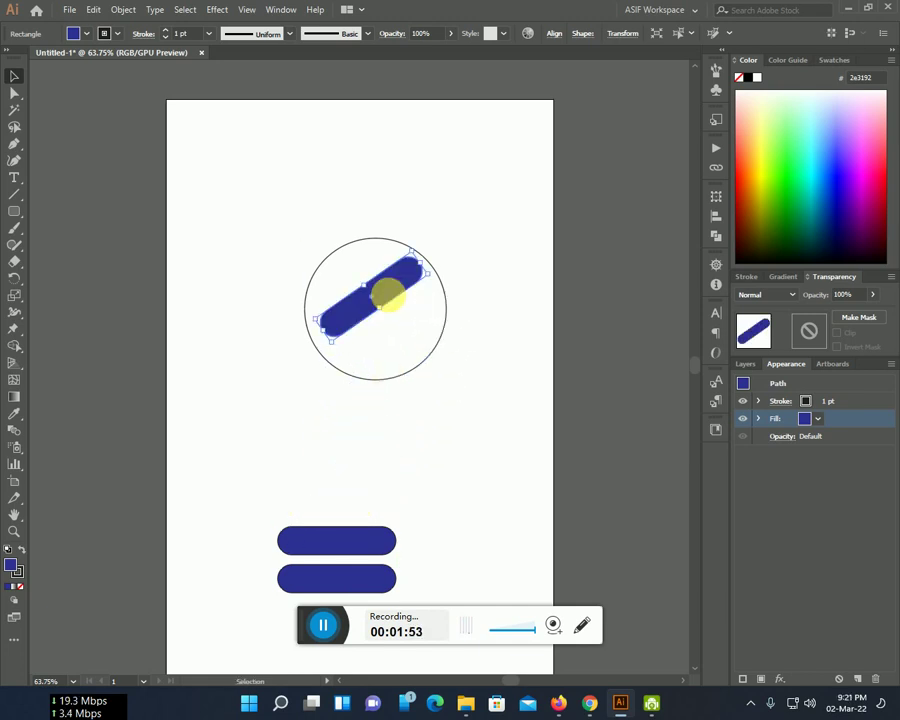
Enlarge and recenter the circle so it can hold all three bars, and move the tilted bar into its upper part.
click(408, 372)
drag(452, 383, 531, 462)
drag(470, 421, 400, 400)
drag(368, 306, 333, 290)
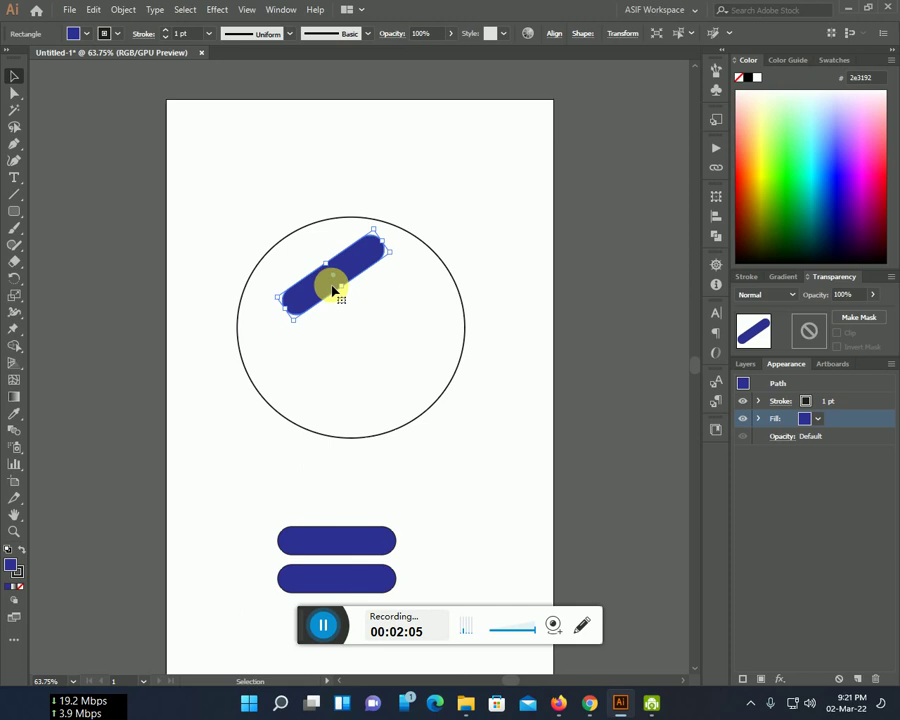
drag(330, 287, 340, 294)
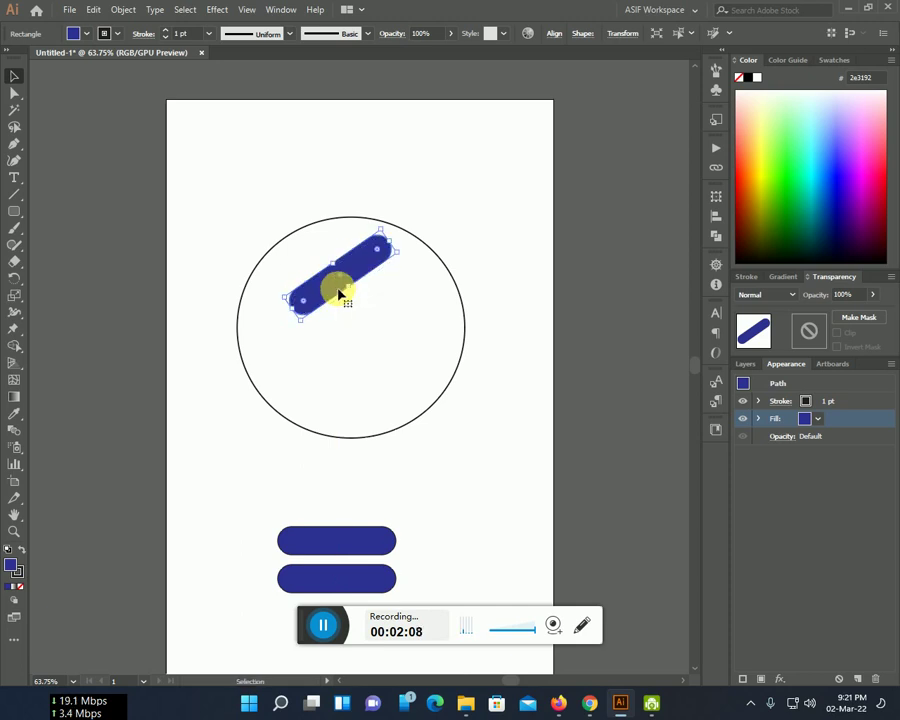
click(408, 345)
Tilt the two remaining bars diagonally and place them inside the circle, one below the other under the first bar.
click(357, 550)
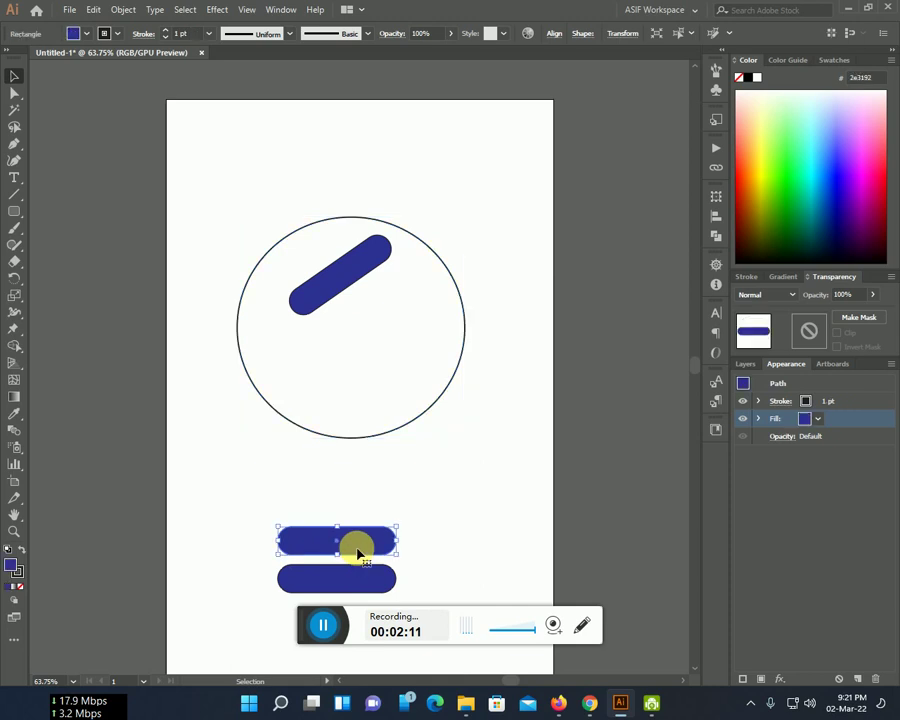
drag(406, 559, 389, 312)
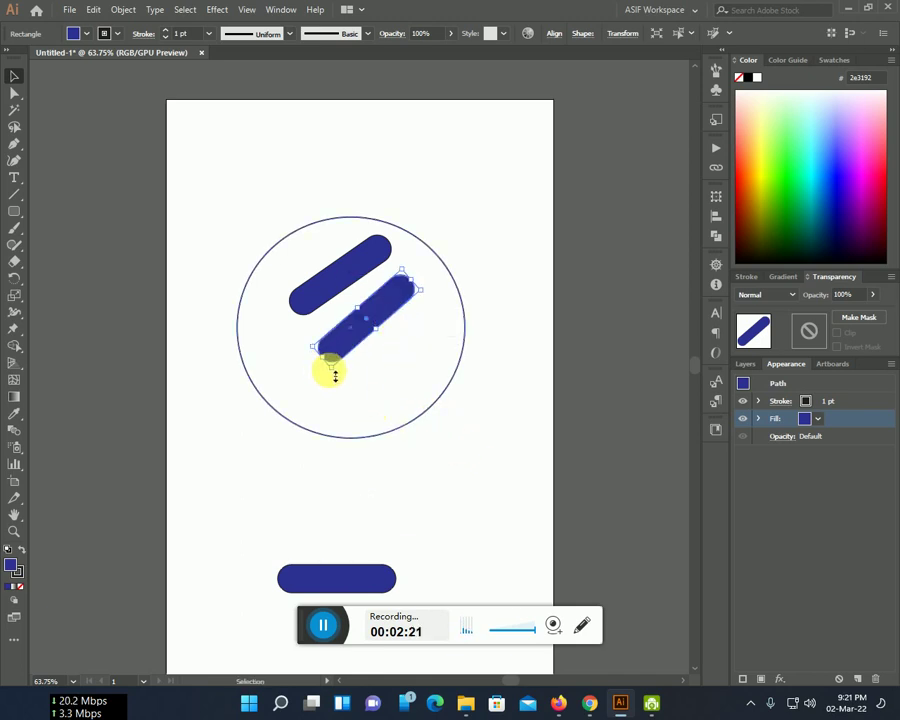
drag(330, 370, 327, 369)
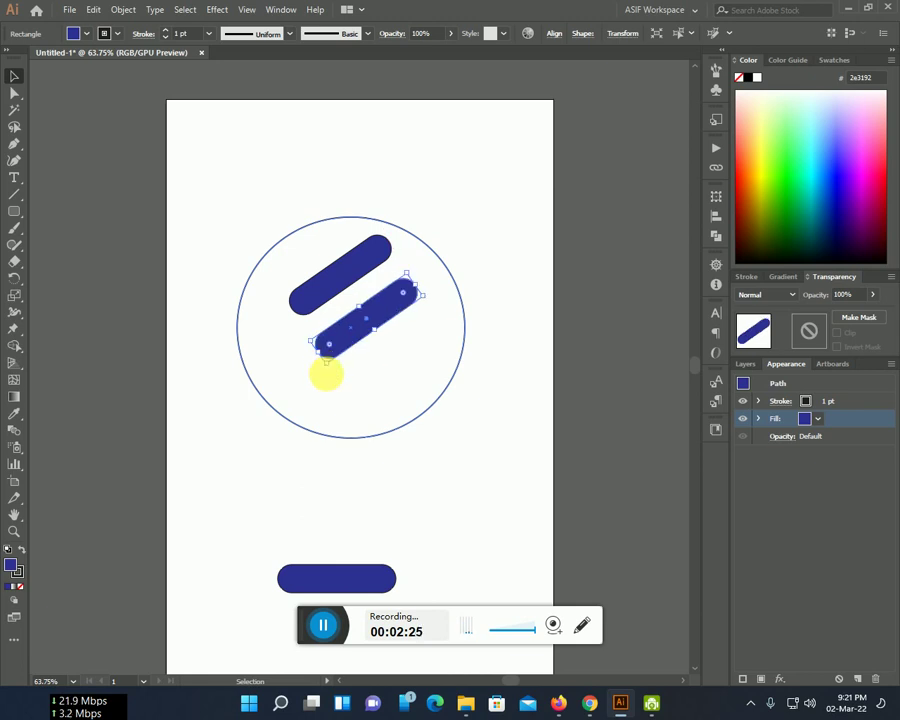
click(492, 474)
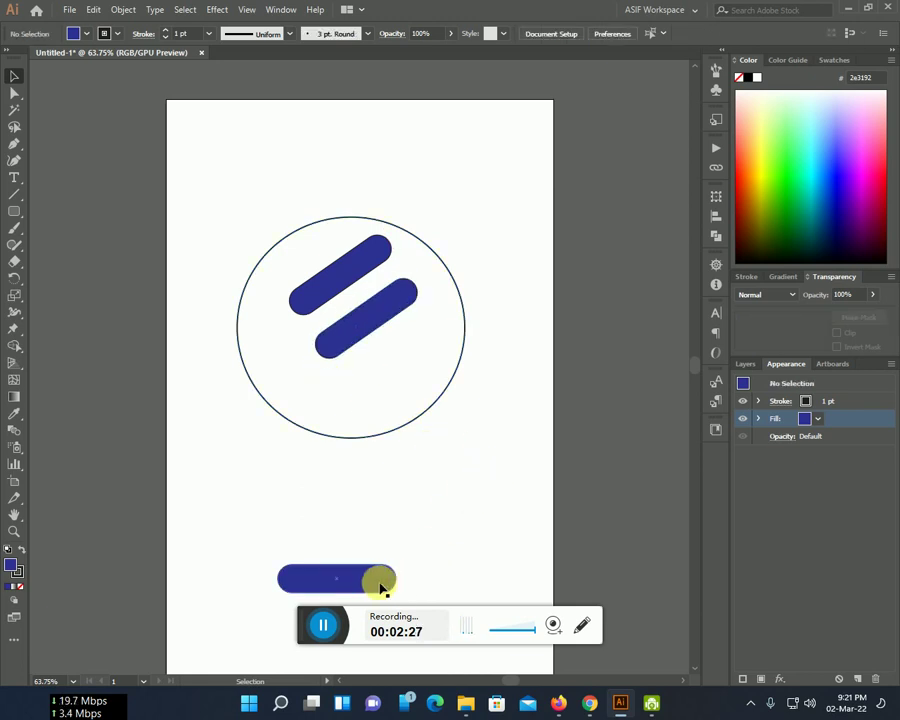
drag(378, 581, 403, 365)
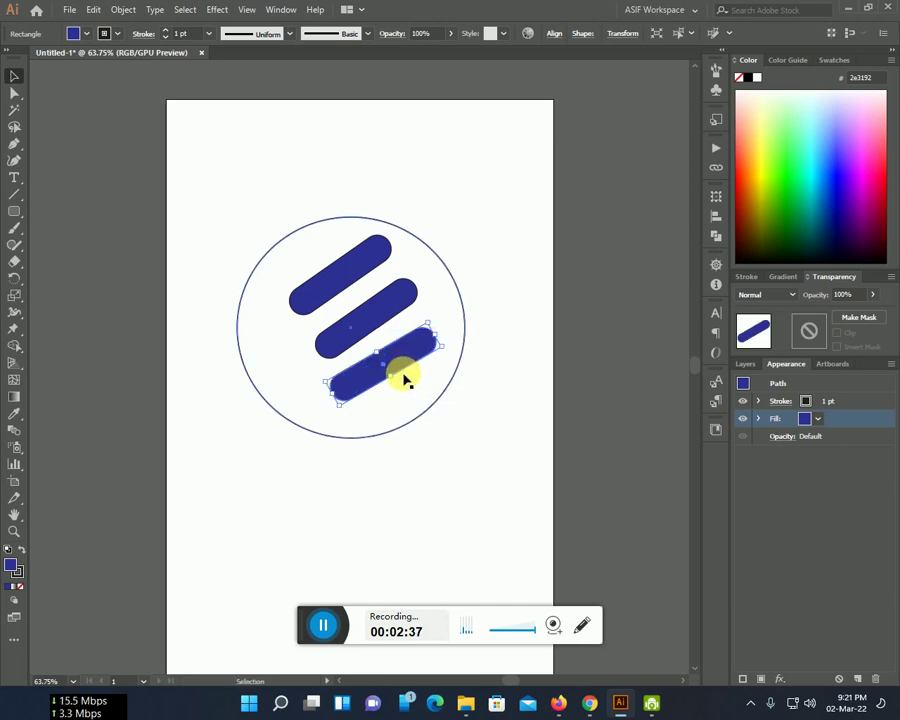
Rotate the upper and middle bars to a matching shallower tilt and space them evenly inside the circle.
click(384, 263)
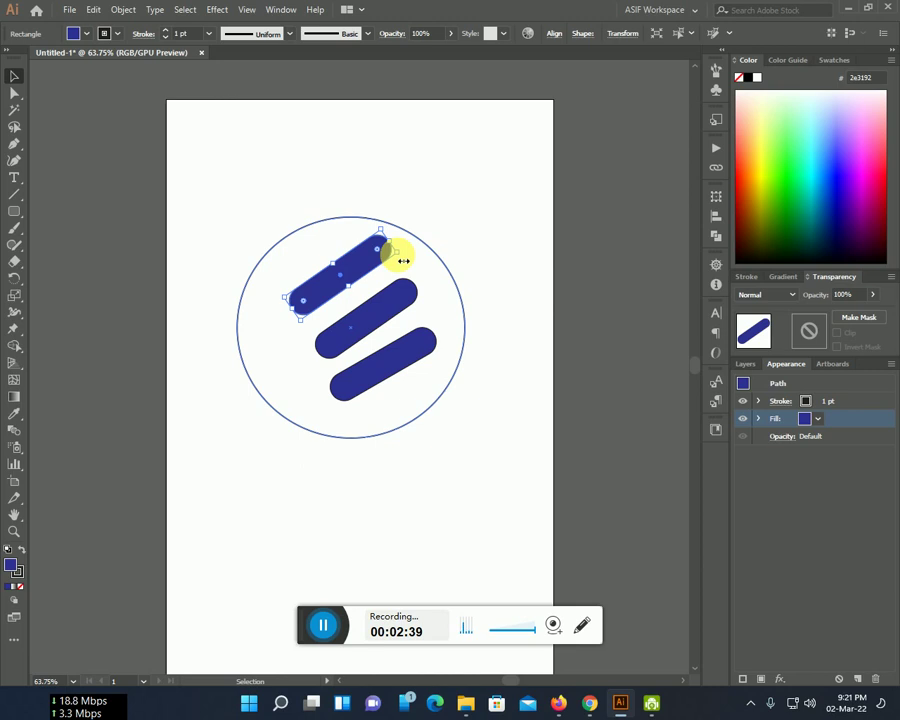
mouse_move(401, 258)
mouse_down()
mouse_move(410, 261)
mouse_move(402, 268)
mouse_up()
mouse_move(370, 316)
mouse_down()
mouse_move(354, 320)
mouse_move(370, 330)
mouse_up()
mouse_move(298, 384)
mouse_down()
mouse_move(316, 374)
mouse_move(301, 376)
mouse_up()
click(391, 451)
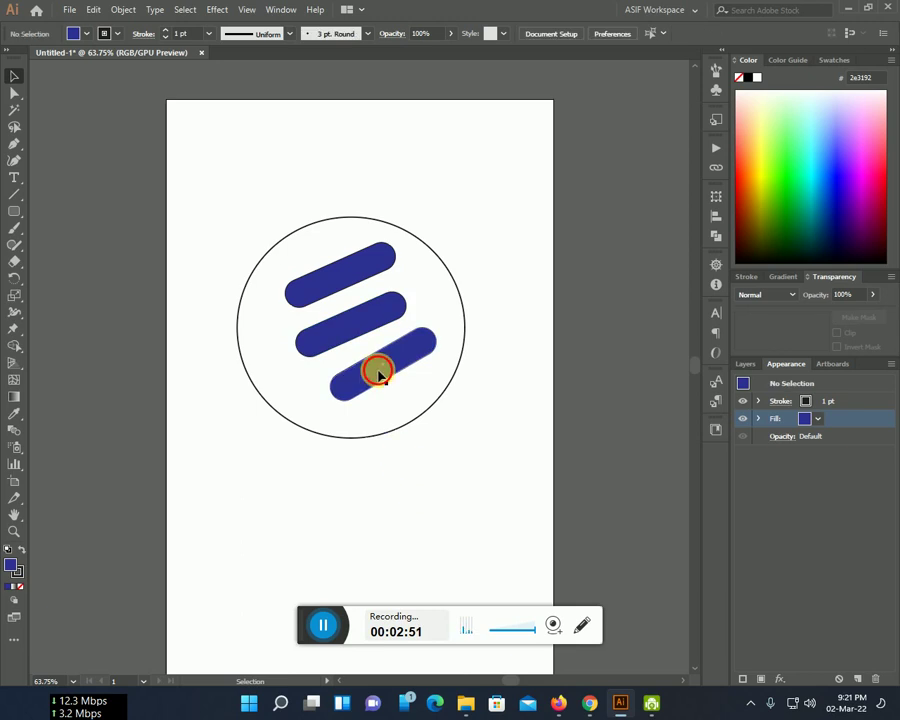
double_click(366, 373)
click(428, 441)
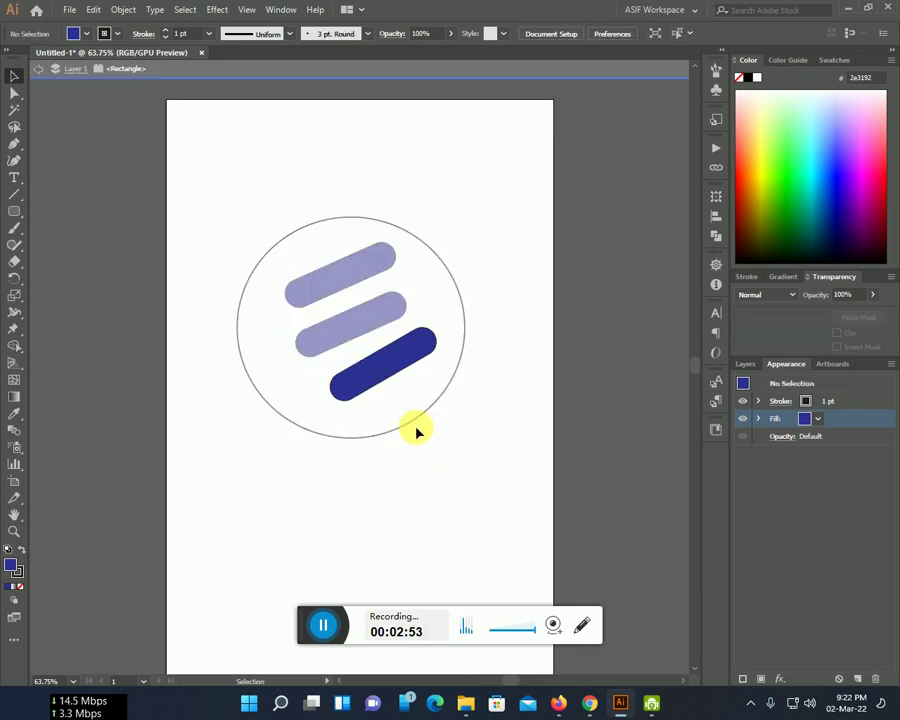
click(369, 377)
click(420, 418)
double_click(418, 414)
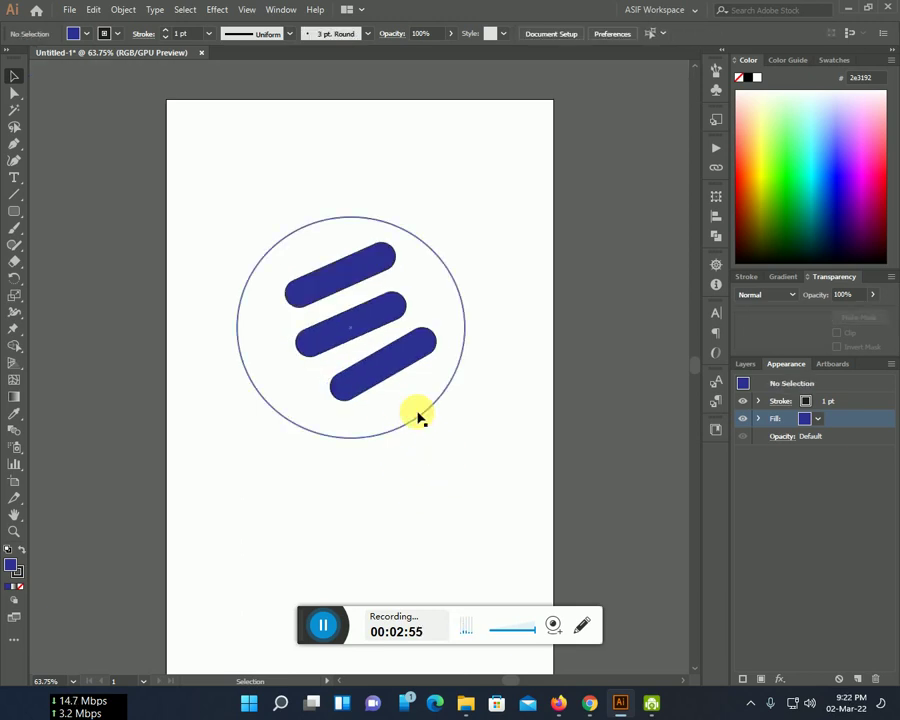
Shift the lowest bar left beneath the middle one and rotate it to match the tilt of the other two.
click(380, 366)
drag(374, 386, 352, 392)
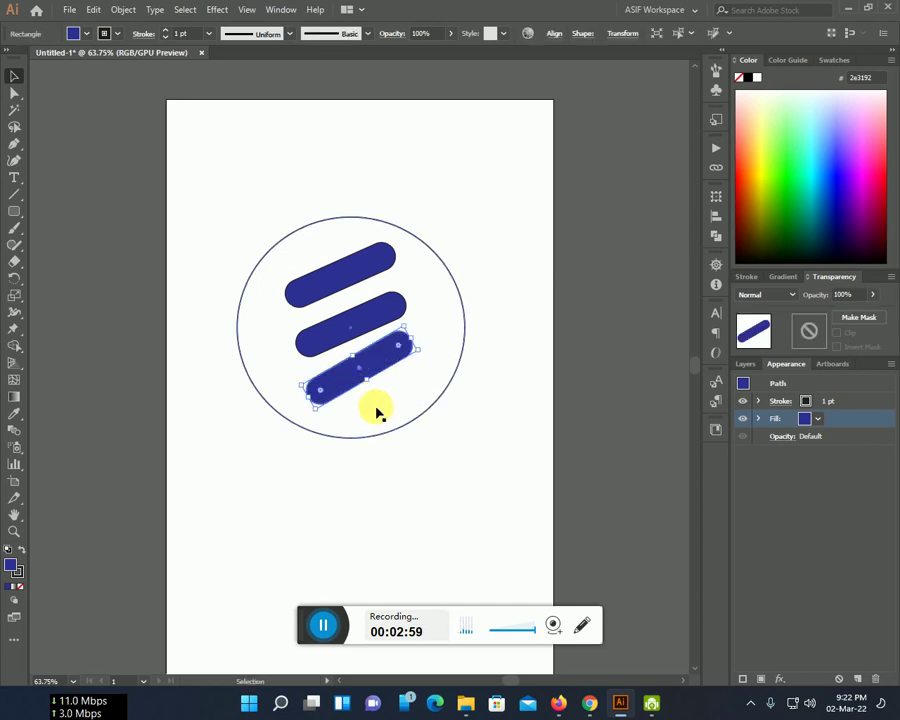
drag(426, 358, 430, 360)
click(473, 500)
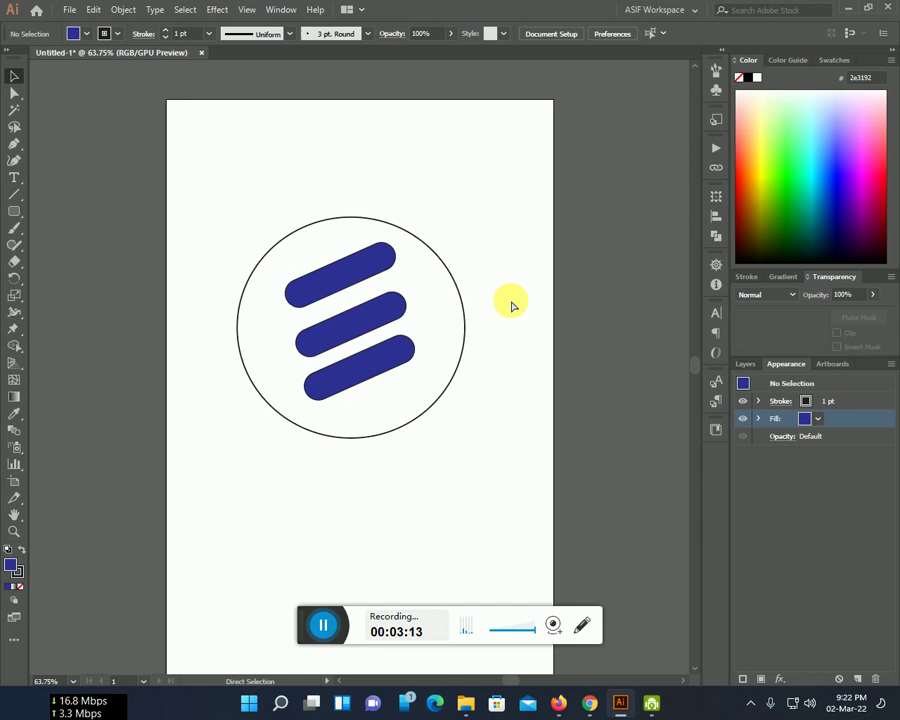
key(ctrl+a)
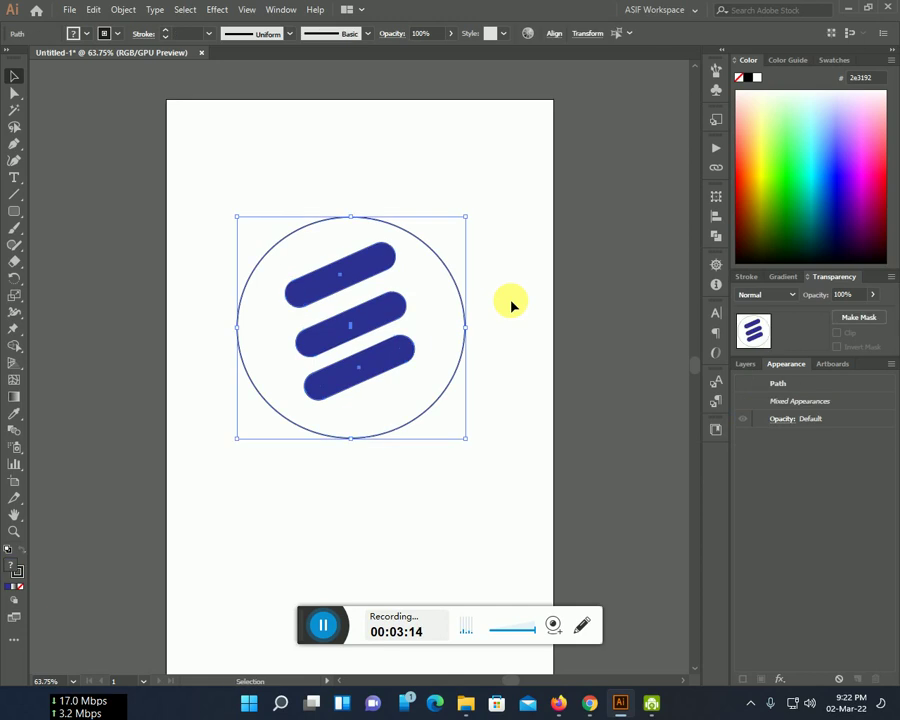
click(528, 410)
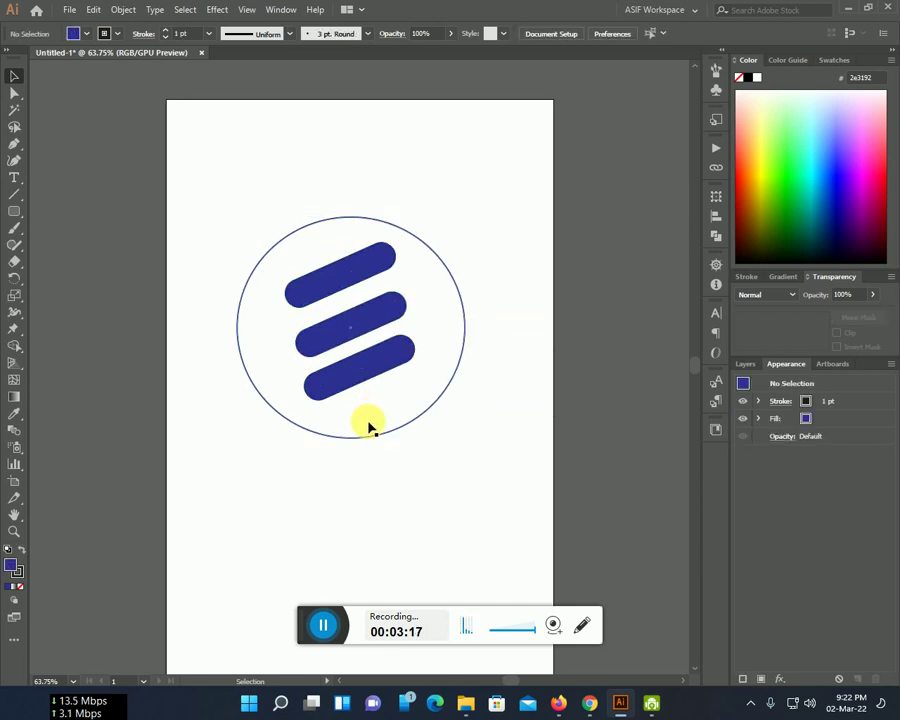